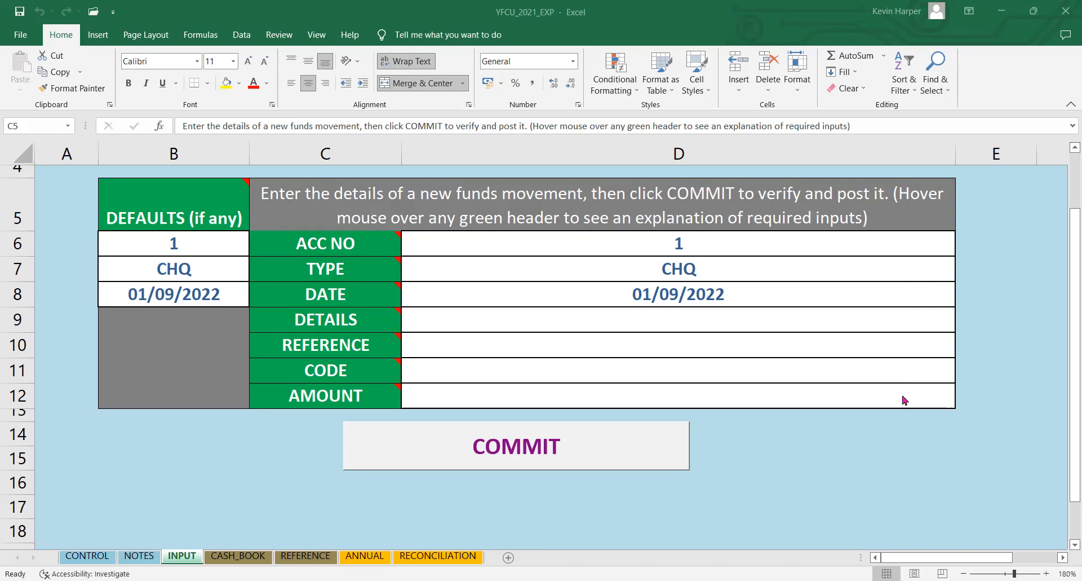
# - Switch the new movement's account number to 2 and back to 1
pyautogui.click(901, 245)
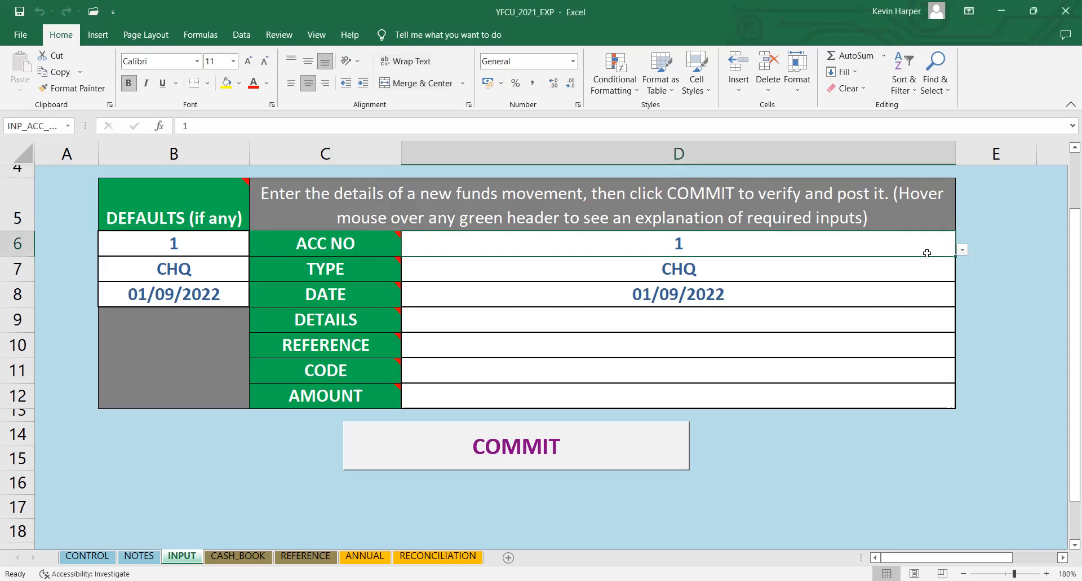
pyautogui.click(962, 250)
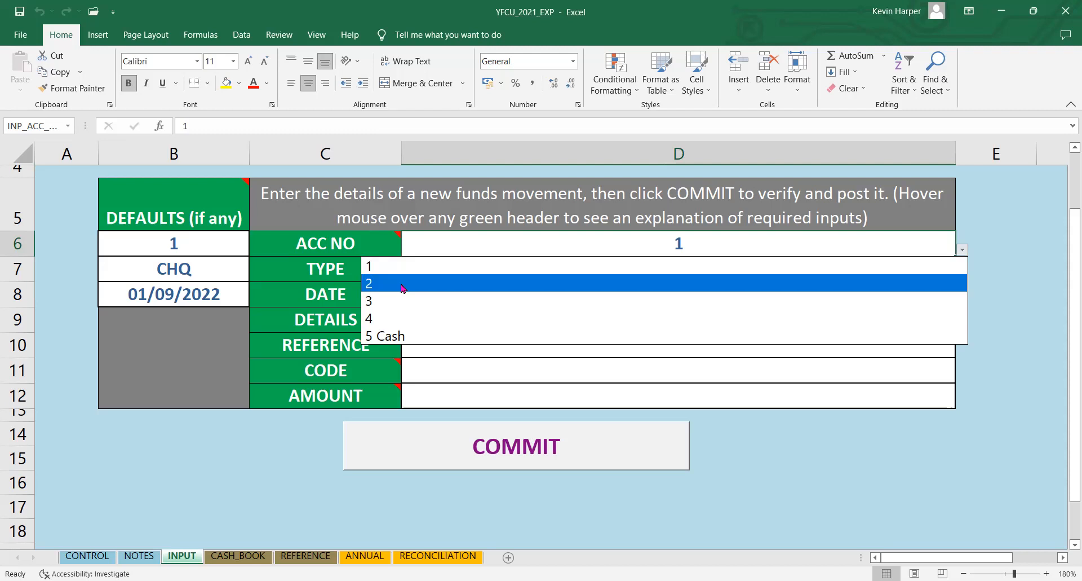
pyautogui.click(404, 282)
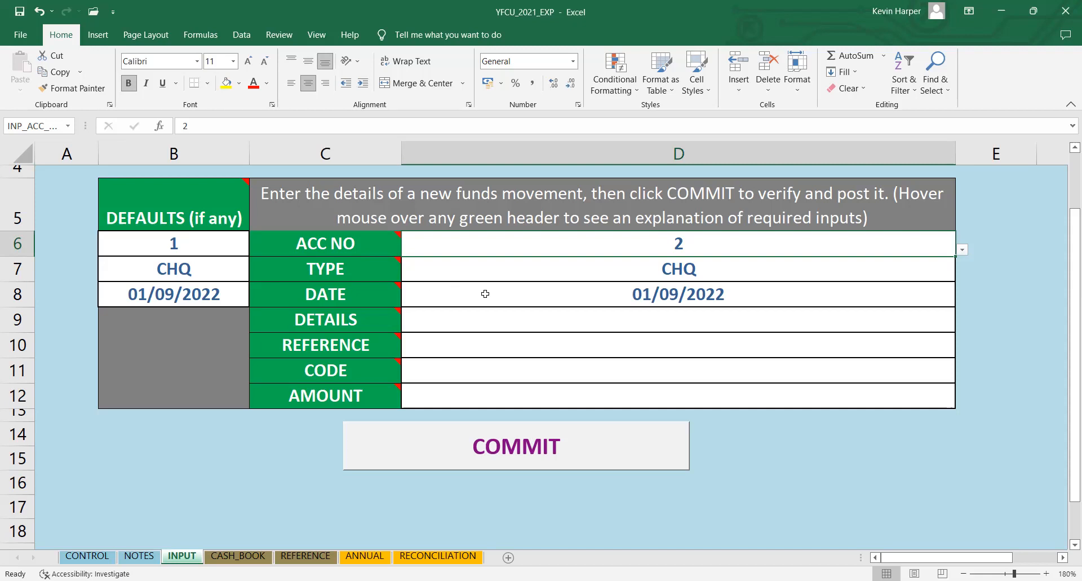
pyautogui.click(894, 248)
pyautogui.click(962, 253)
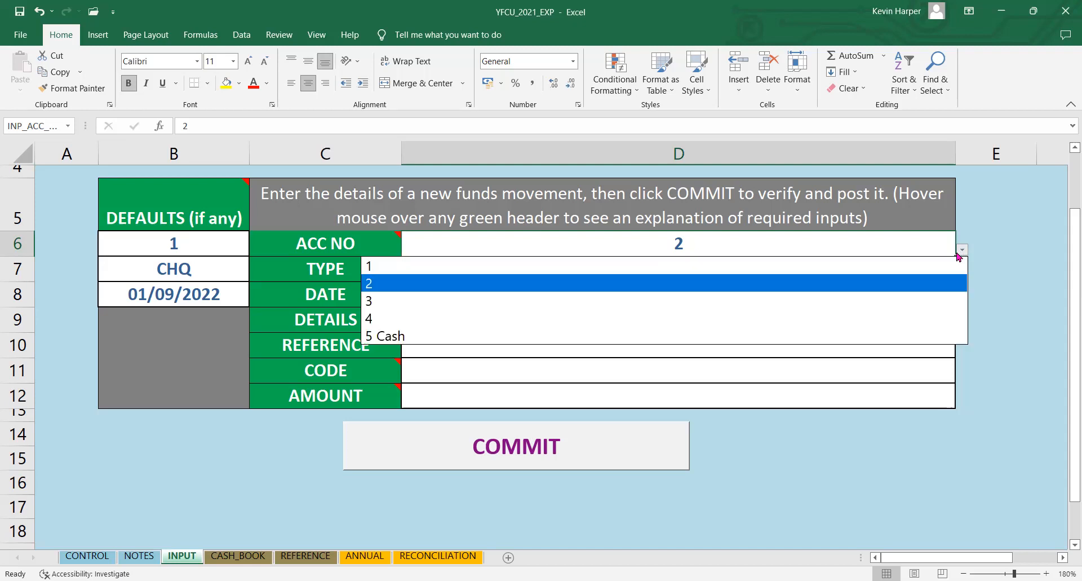
pyautogui.click(942, 268)
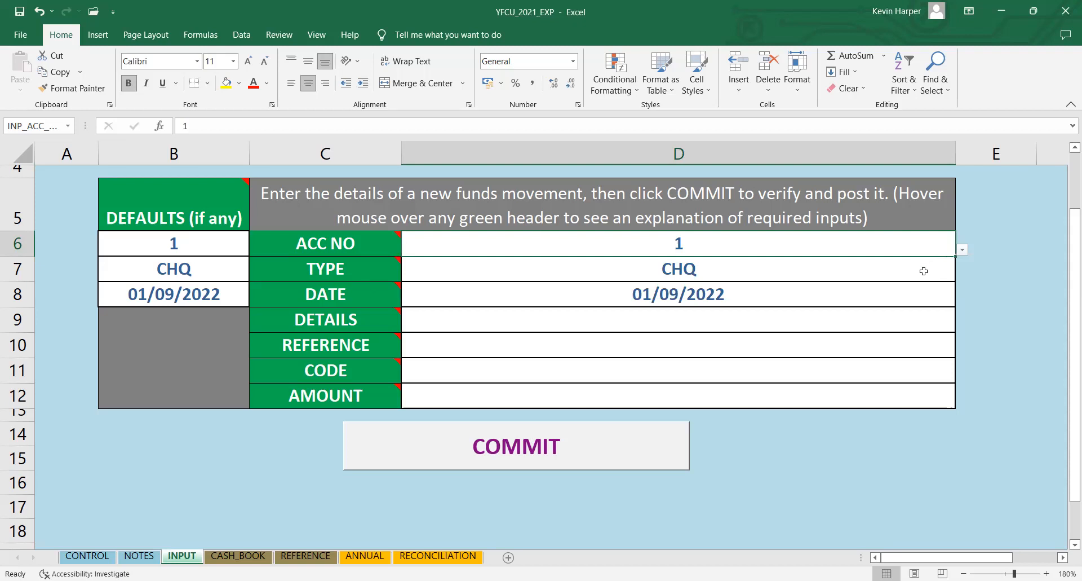
# - Review the transaction types available for the TYPE field without changing the selection
pyautogui.click(923, 272)
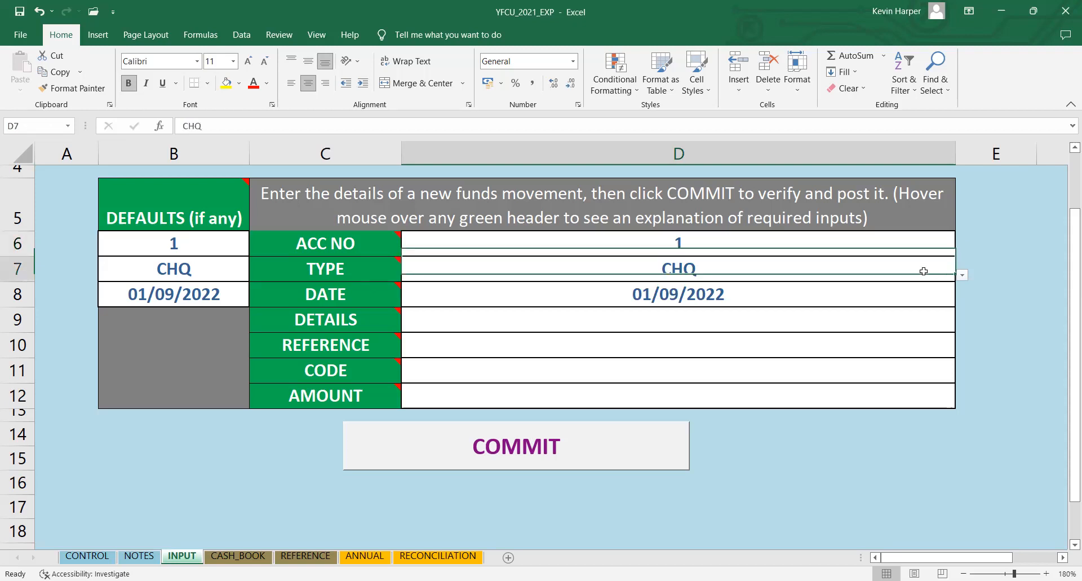
pyautogui.click(962, 277)
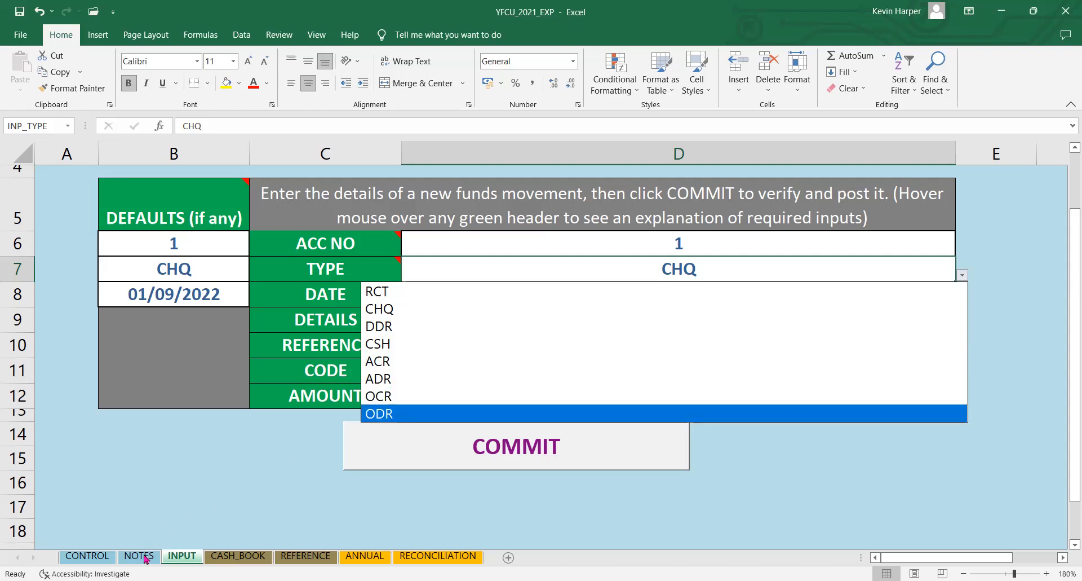
pyautogui.press('Escape')
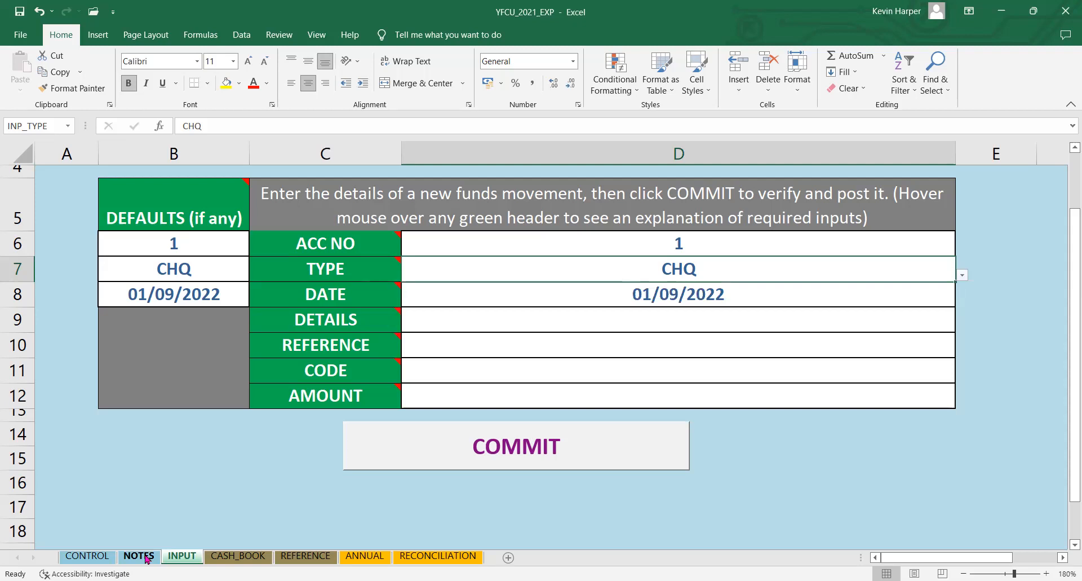
# - Read the NOTES sheet's explanations of the input fields, transaction types and cash book, and return to the INPUT sheet
pyautogui.click(139, 556)
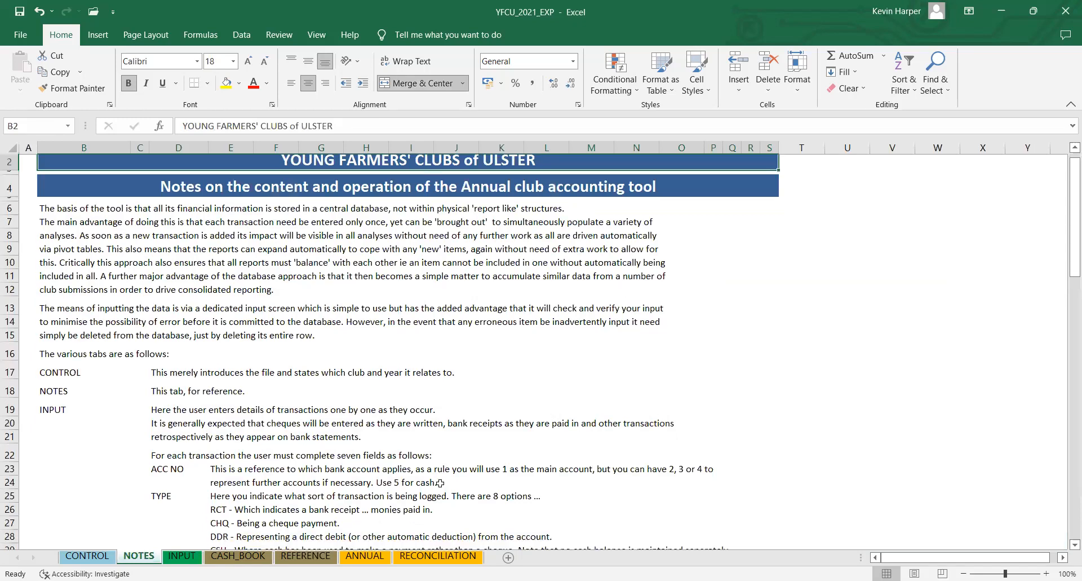
pyautogui.scroll(-2, 440, 483)
pyautogui.scroll(-1, 441, 483)
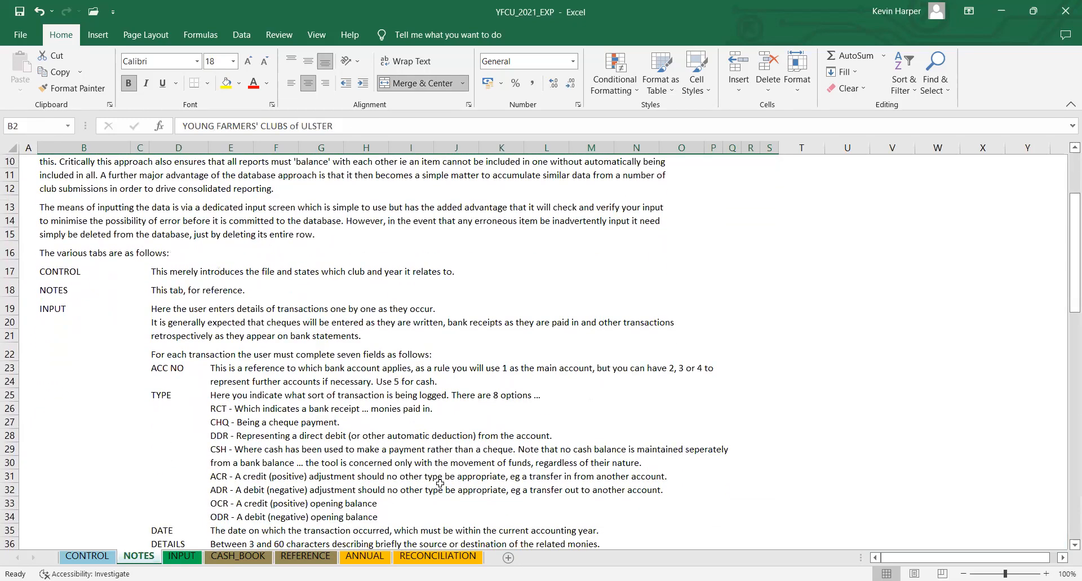
pyautogui.scroll(-2, 440, 483)
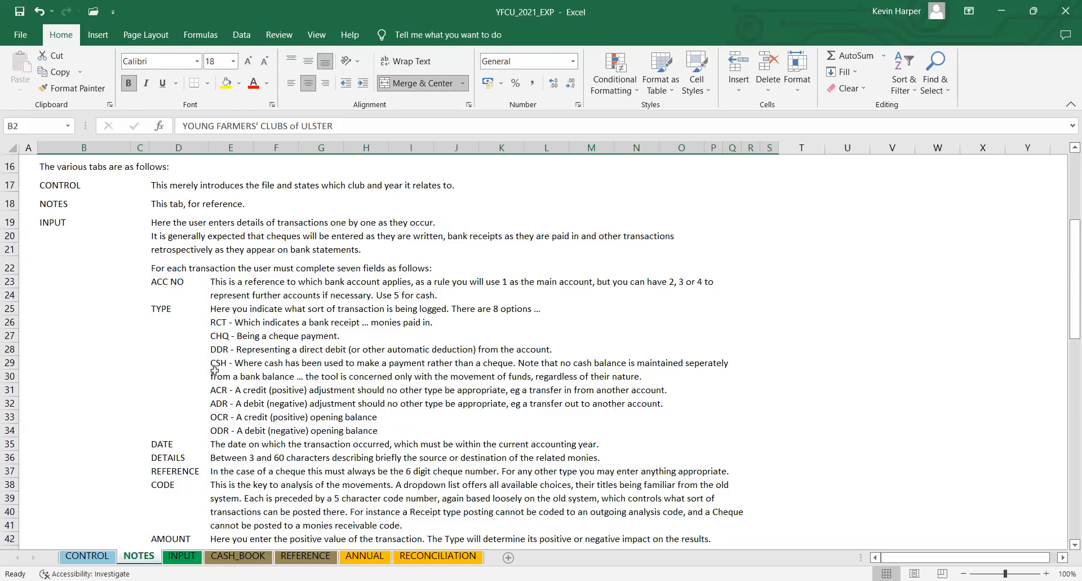
pyautogui.scroll(-1, 407, 465)
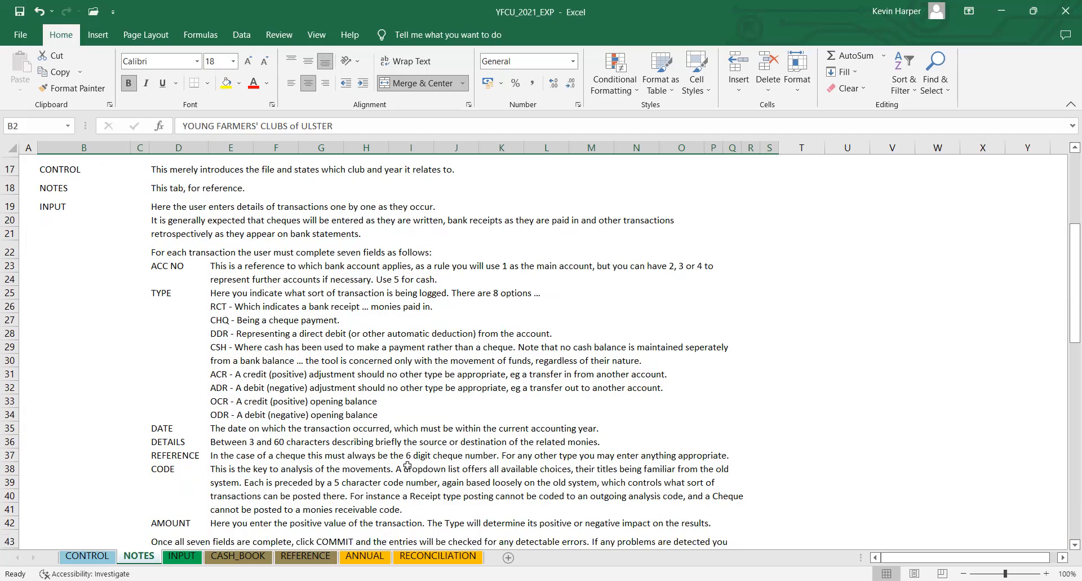
pyautogui.scroll(-3, 407, 465)
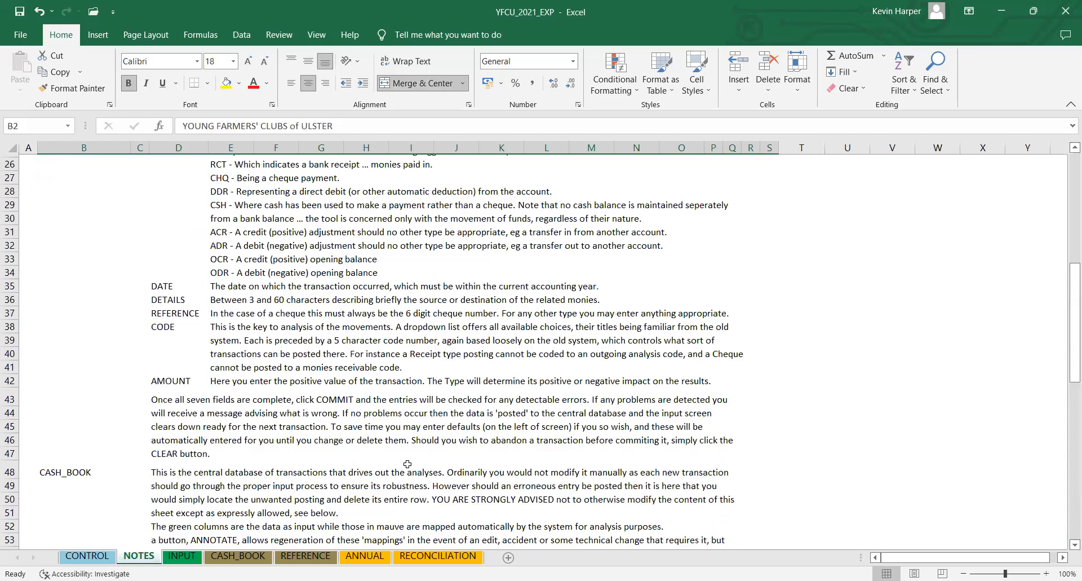
pyautogui.scroll(-3, 407, 465)
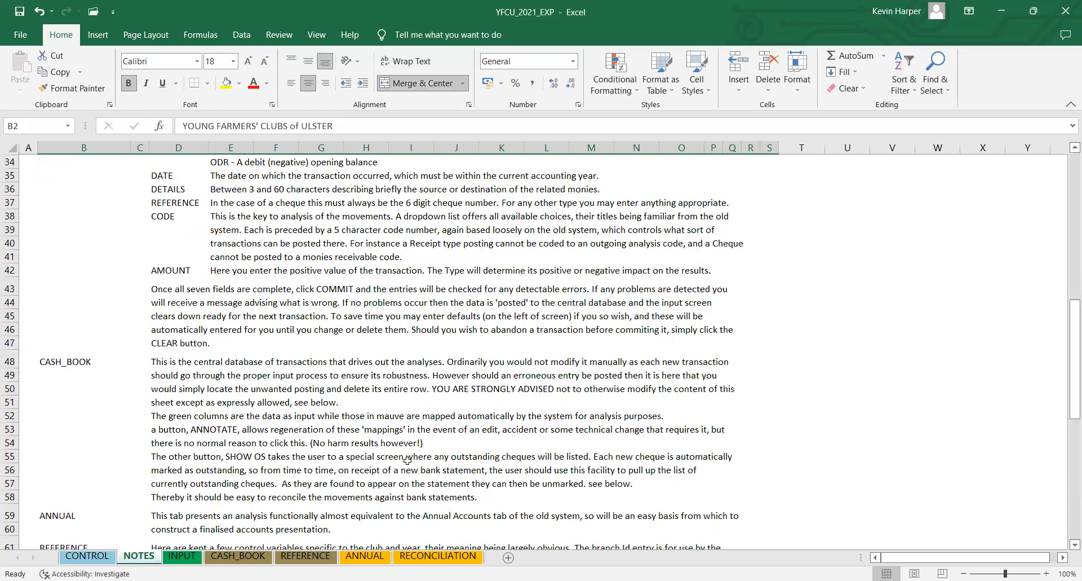
pyautogui.click(181, 556)
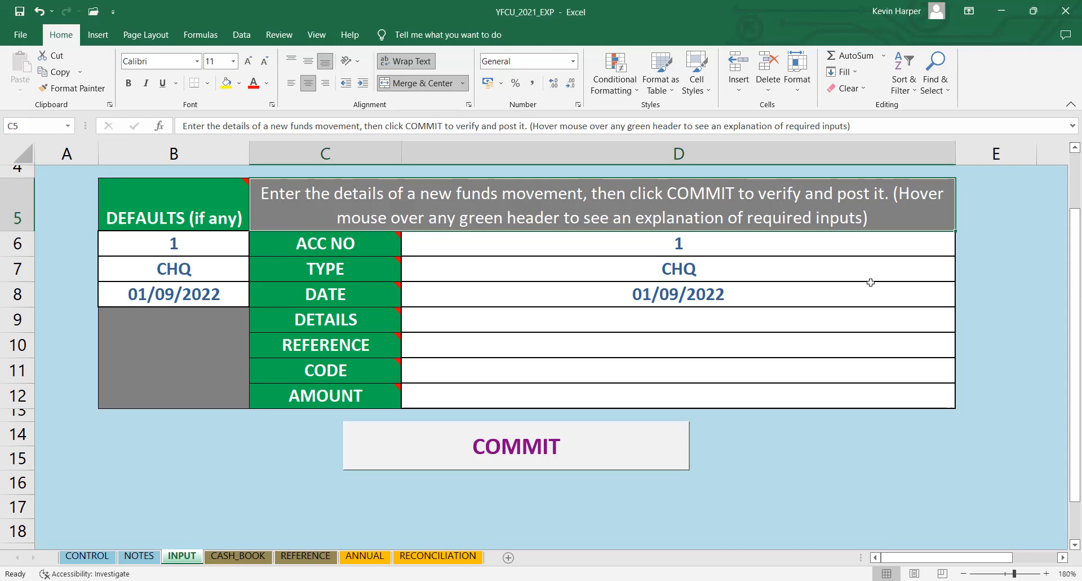
# - Enter "club tops" as the cheque movement's details and 112233 as its reference
pyautogui.click(681, 247)
pyautogui.click(689, 276)
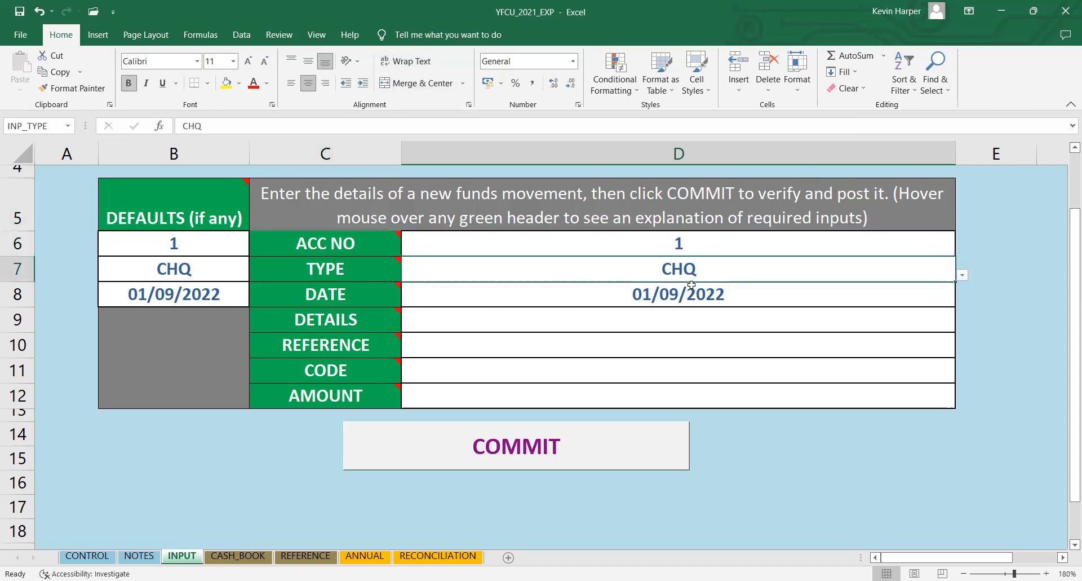
pyautogui.click(702, 298)
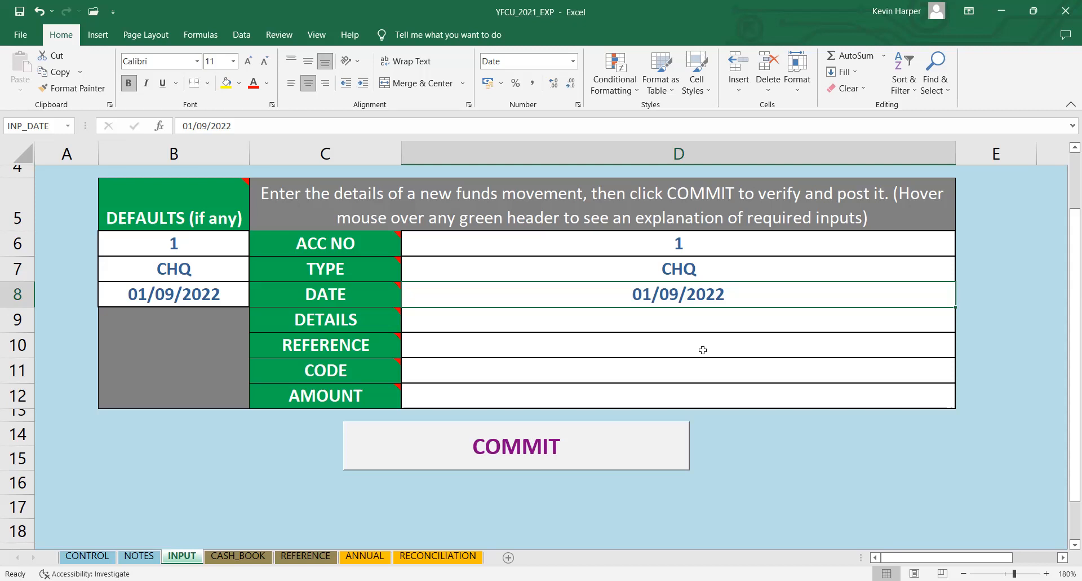
pyautogui.click(676, 319)
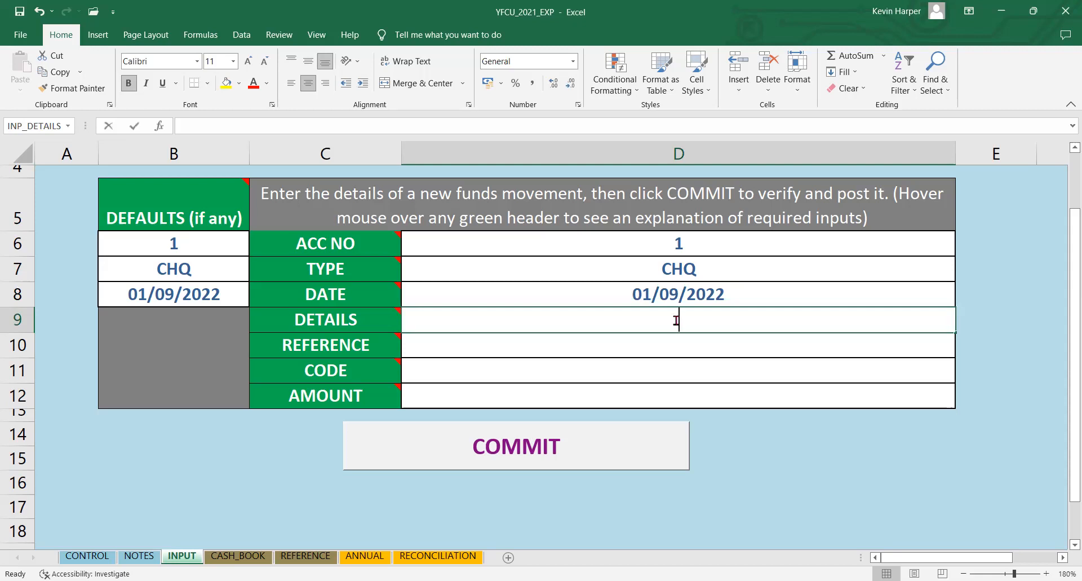
pyautogui.write('club tops')
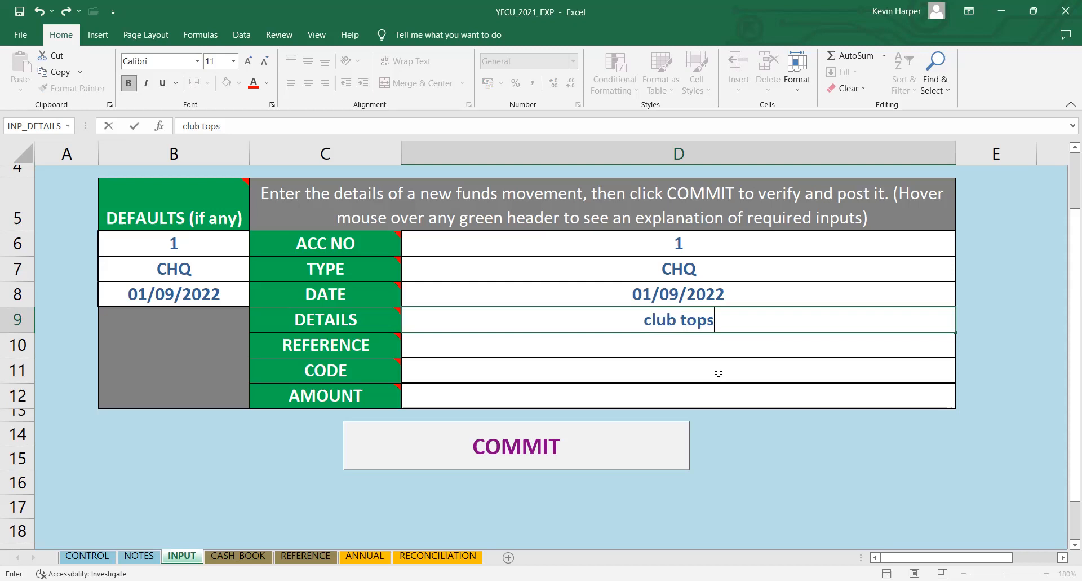
pyautogui.click(722, 345)
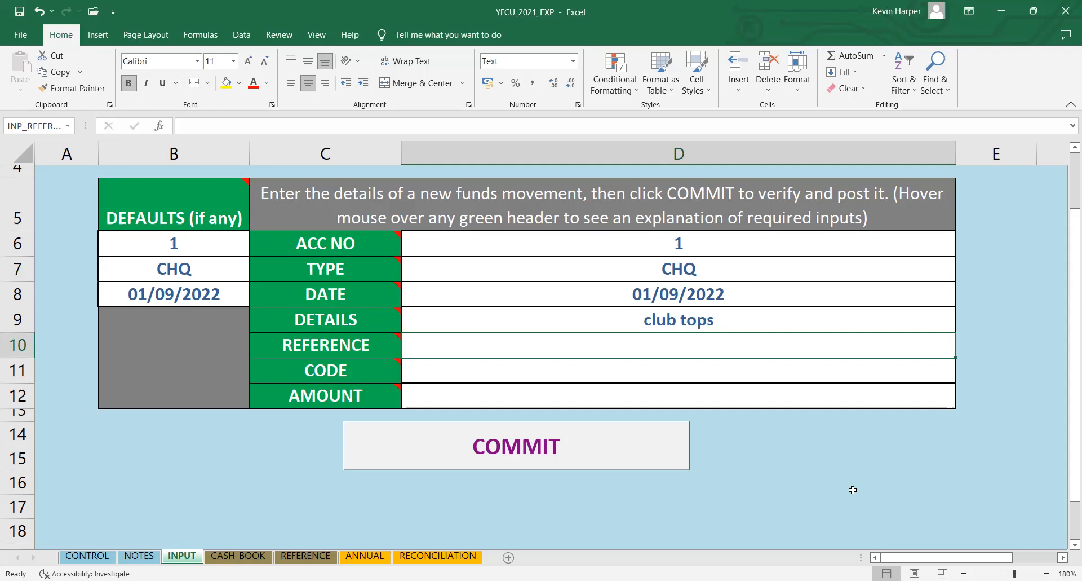
pyautogui.write('112233')
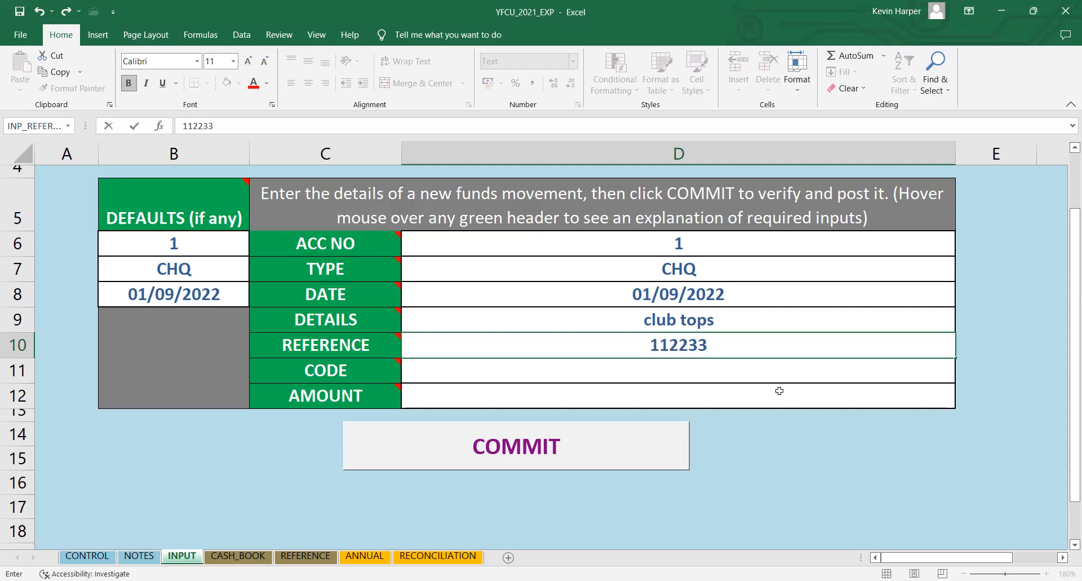
# - Set the cheque movement's code to 202_B - OUTGOINGS CLUB TOPS
pyautogui.click(773, 375)
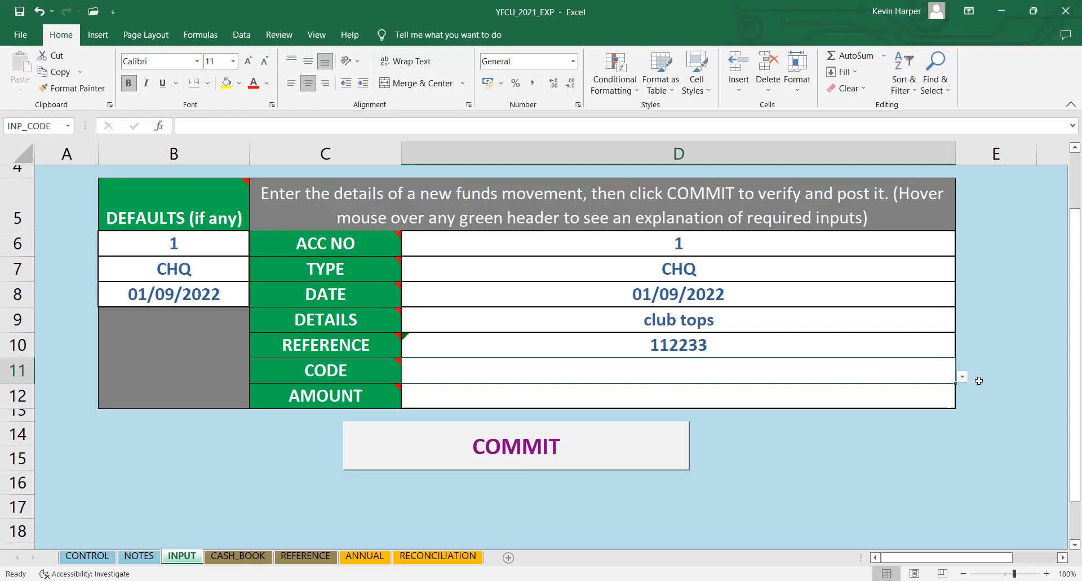
pyautogui.click(962, 377)
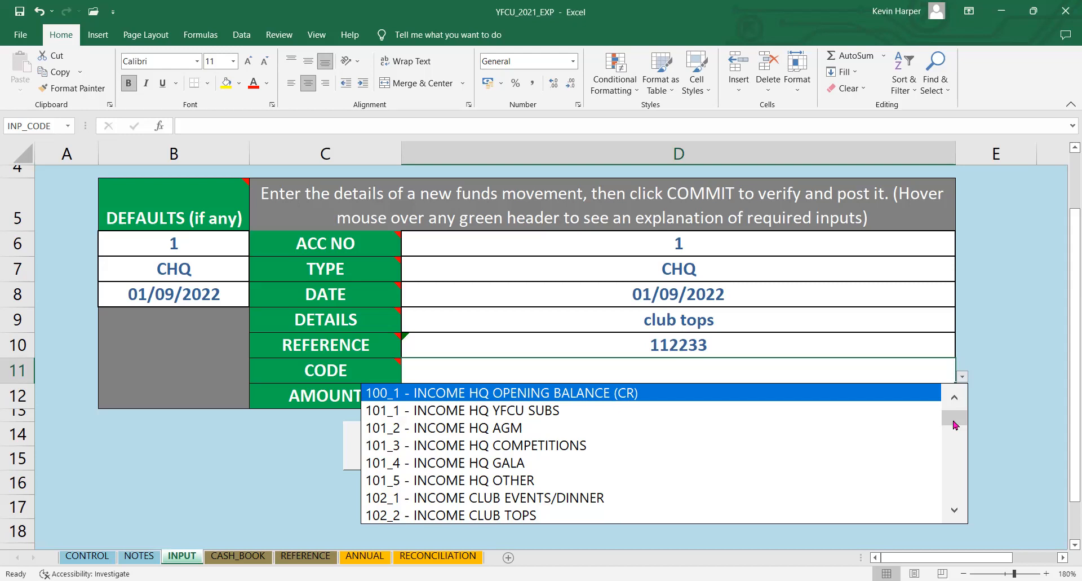
pyautogui.moveTo(955, 424); pyautogui.dragTo(955, 425)
pyautogui.moveTo(956, 425); pyautogui.dragTo(956, 475)
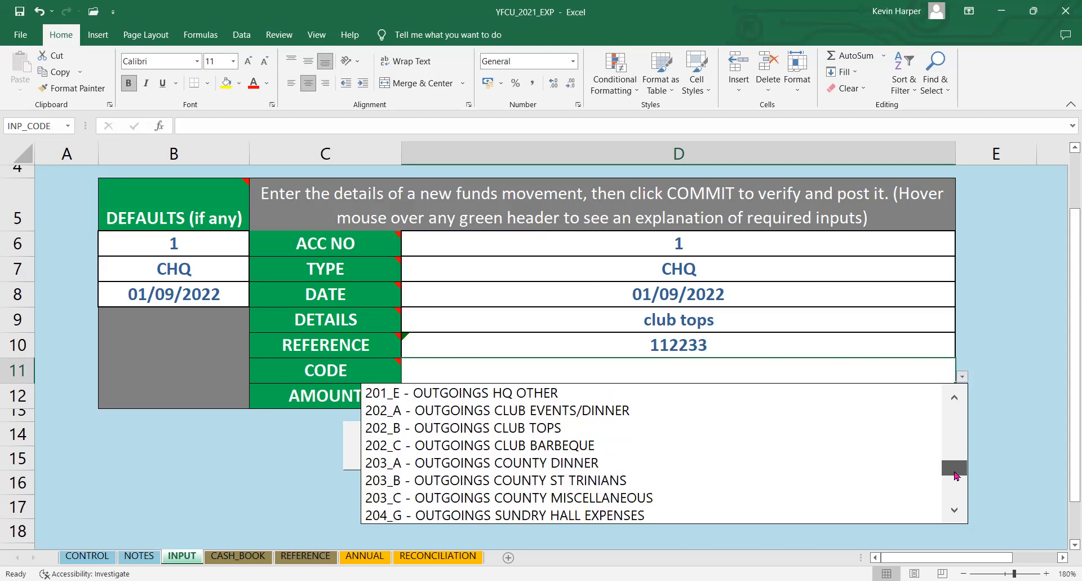
pyautogui.click(530, 433)
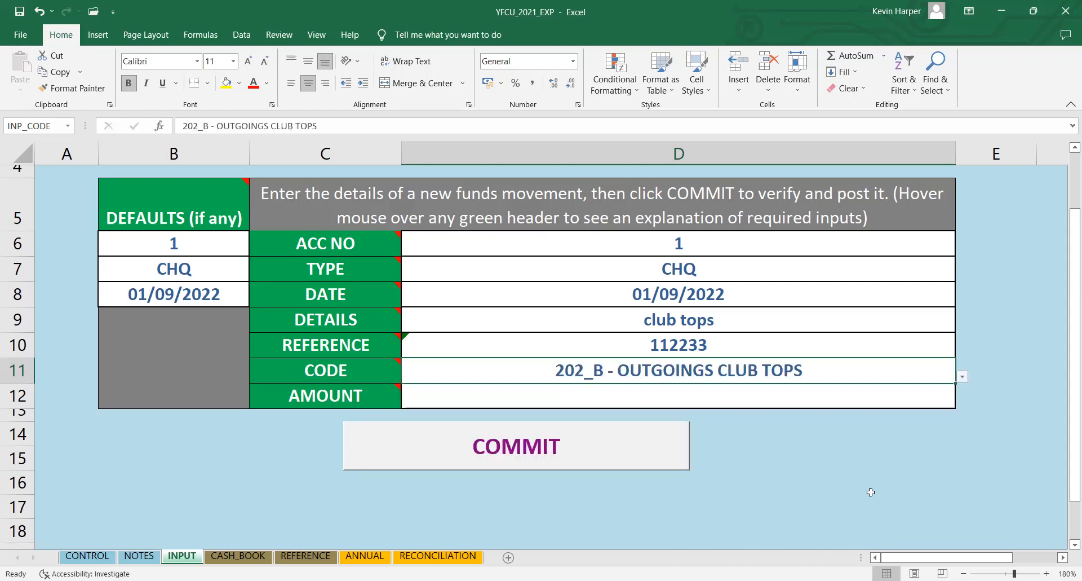
# - Set the amount to 200 and commit the movement, agreeing to proceed with the out-of-sequence cheque
pyautogui.click(746, 401)
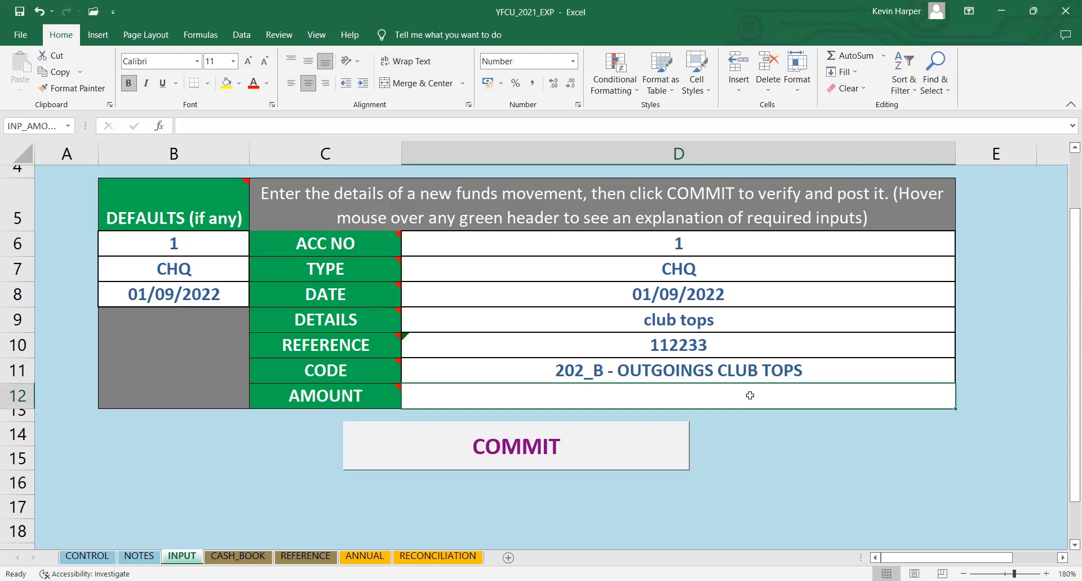
pyautogui.write('200')
pyautogui.click(771, 480)
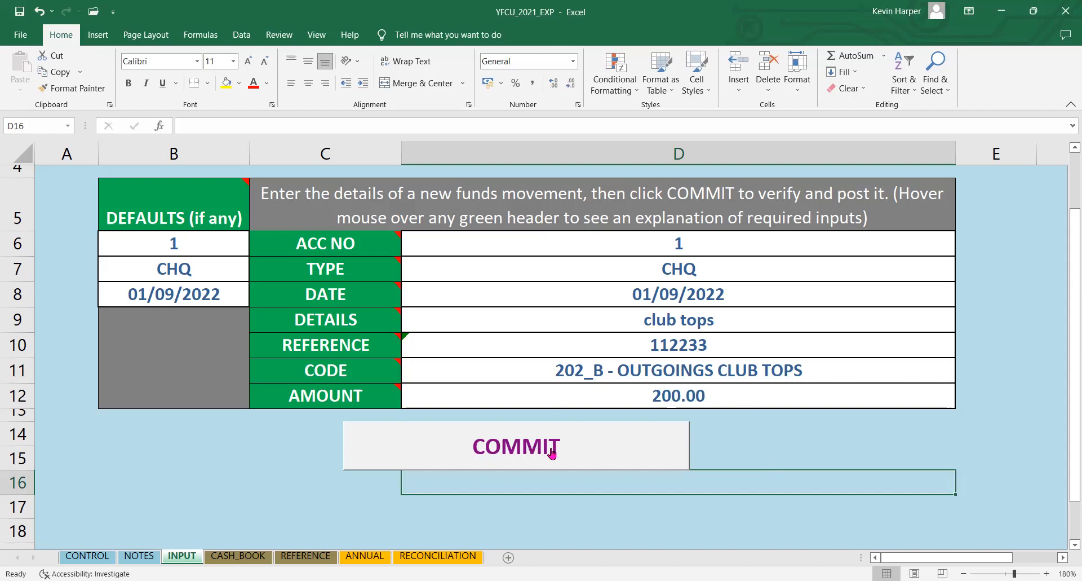
pyautogui.click(571, 453)
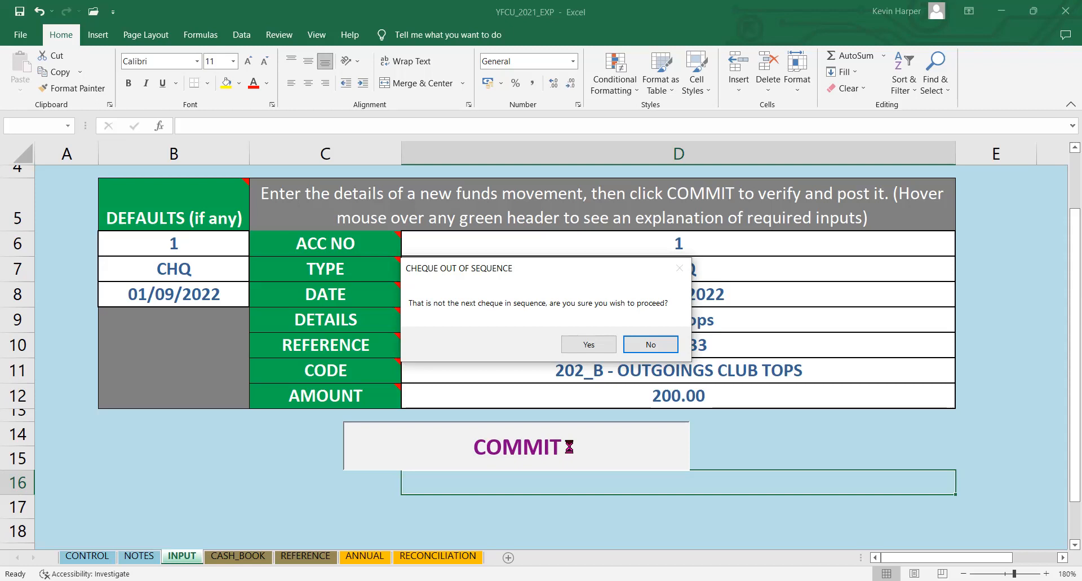
pyautogui.click(587, 345)
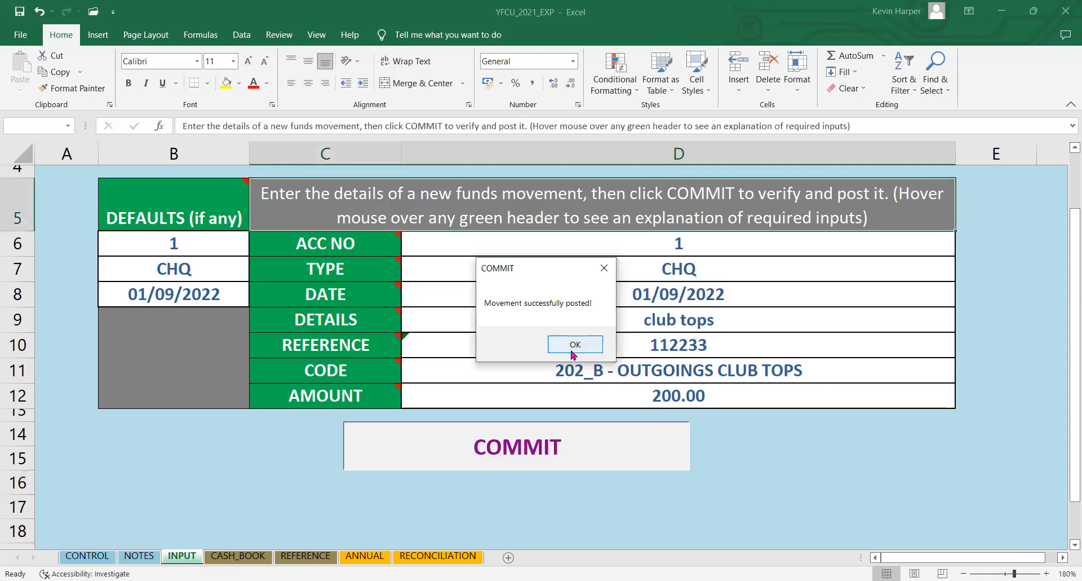
pyautogui.click(573, 351)
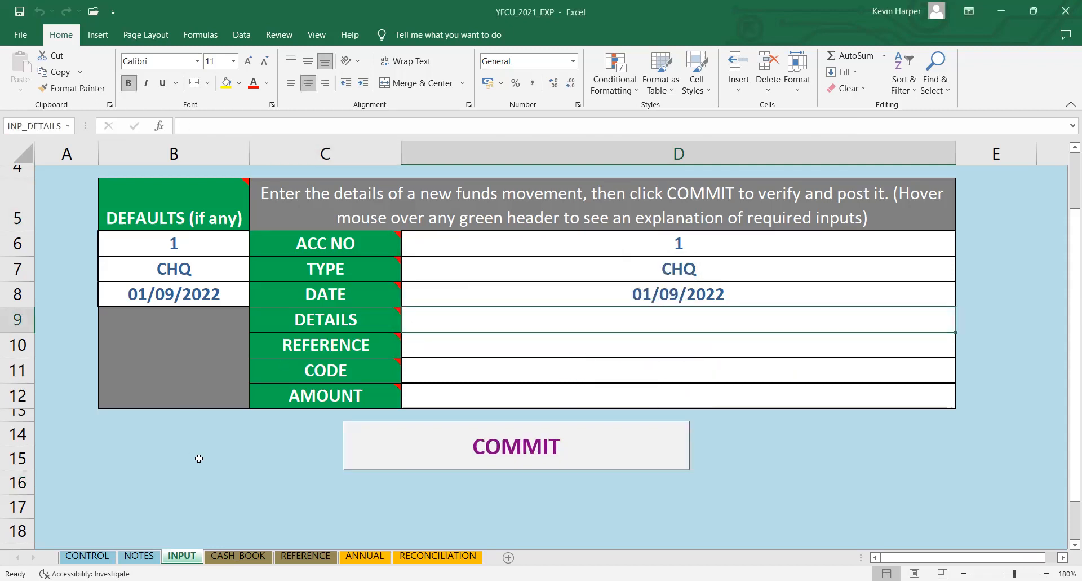
# - Check the posted club tops entry in row 12 of the CASH_BOOK sheet and return to the INPUT sheet
pyautogui.click(239, 556)
pyautogui.click(9, 267)
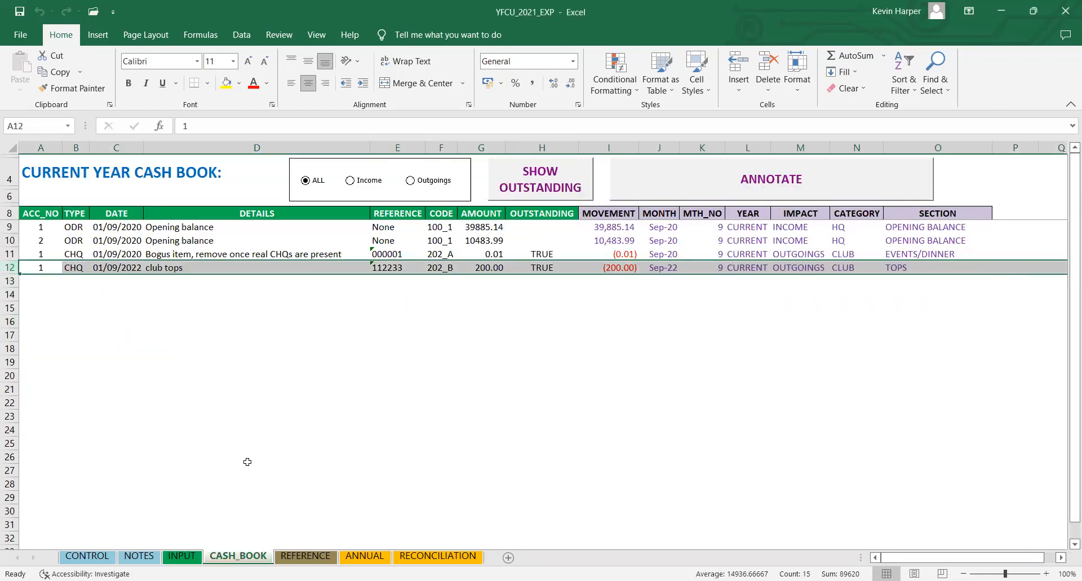
pyautogui.click(181, 558)
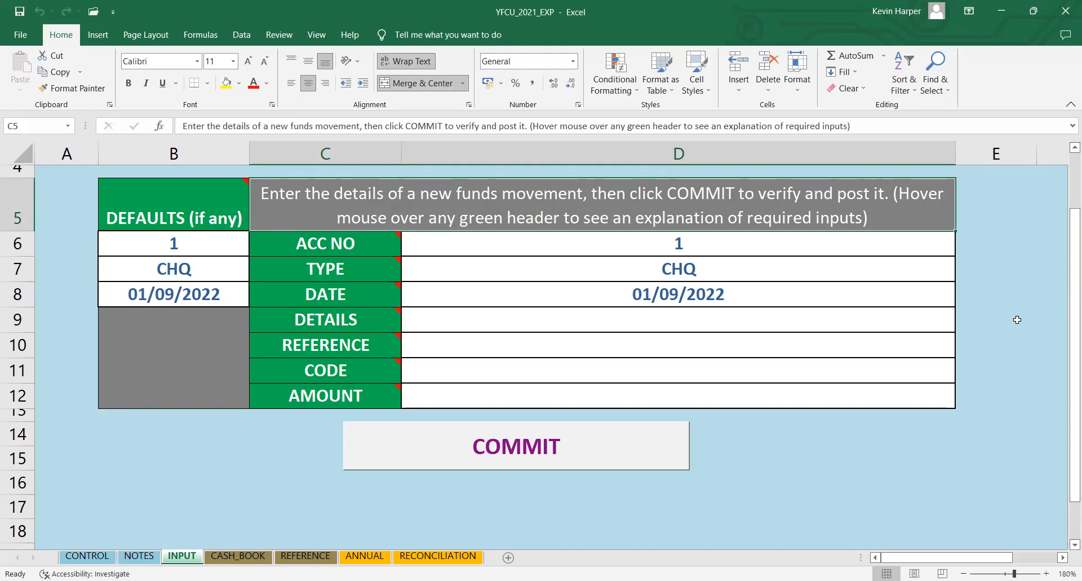
# - Set the new movement's type to RCT
pyautogui.click(924, 271)
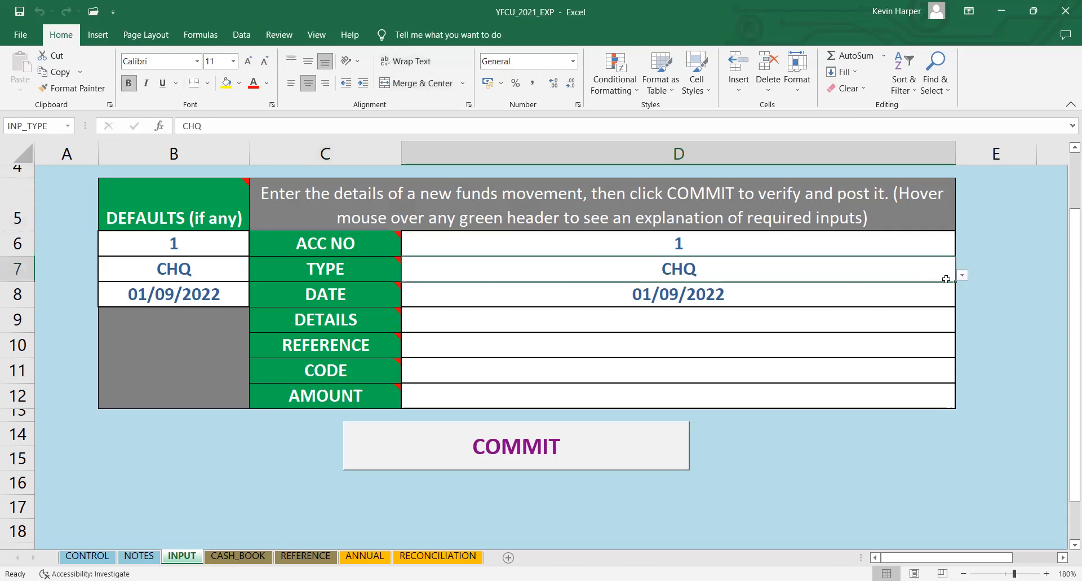
pyautogui.click(963, 276)
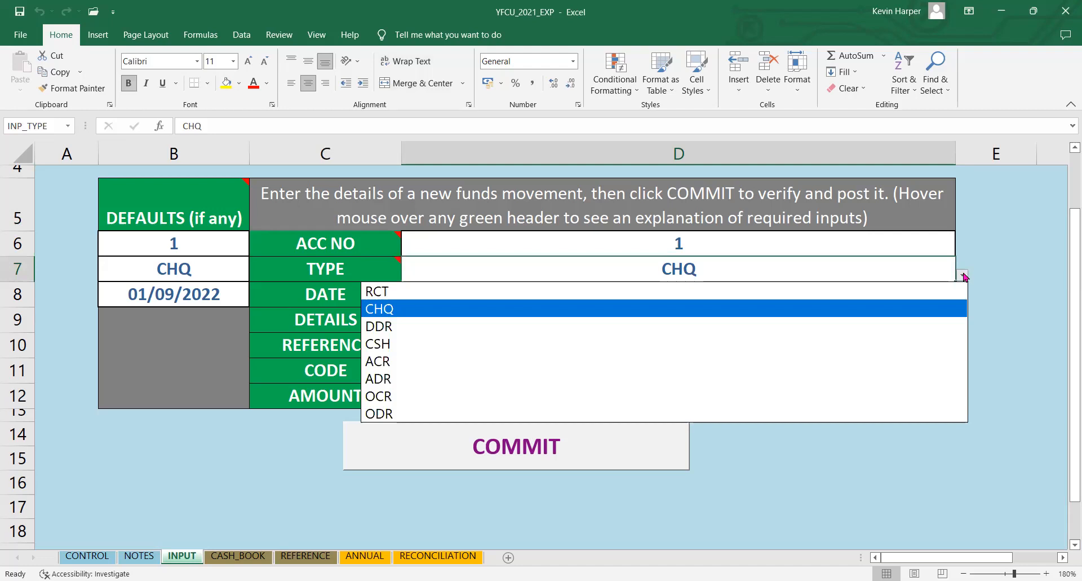
pyautogui.click(922, 289)
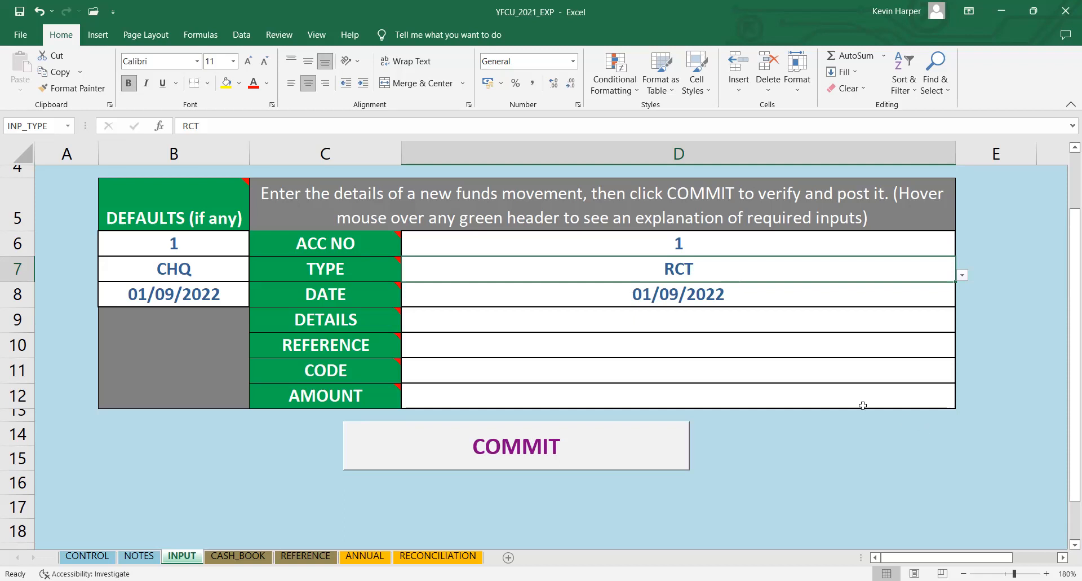
# - Enter "membership money" as the details of the receipt movement
pyautogui.click(728, 319)
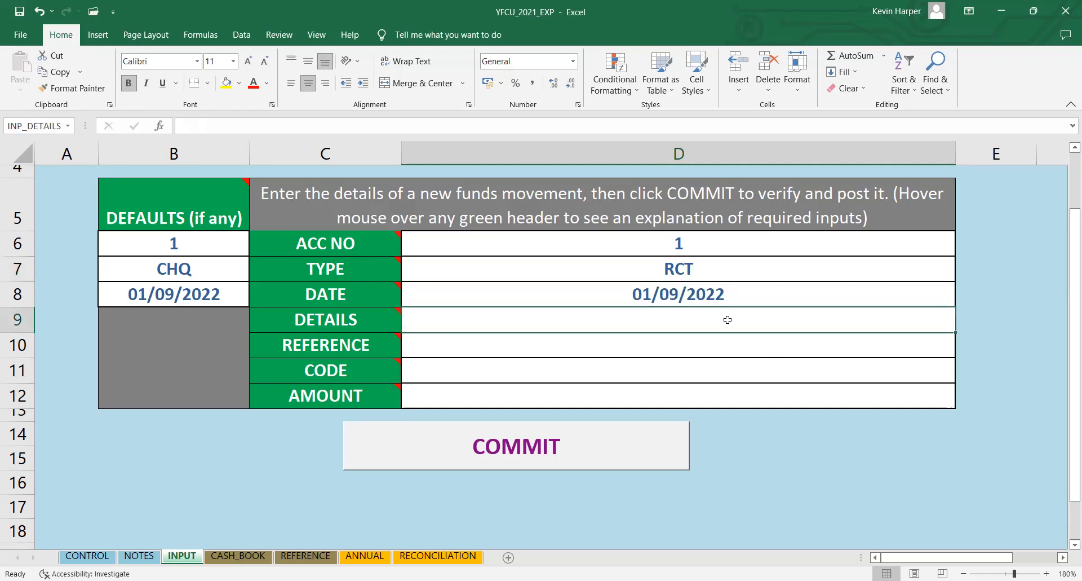
pyautogui.write('membership')
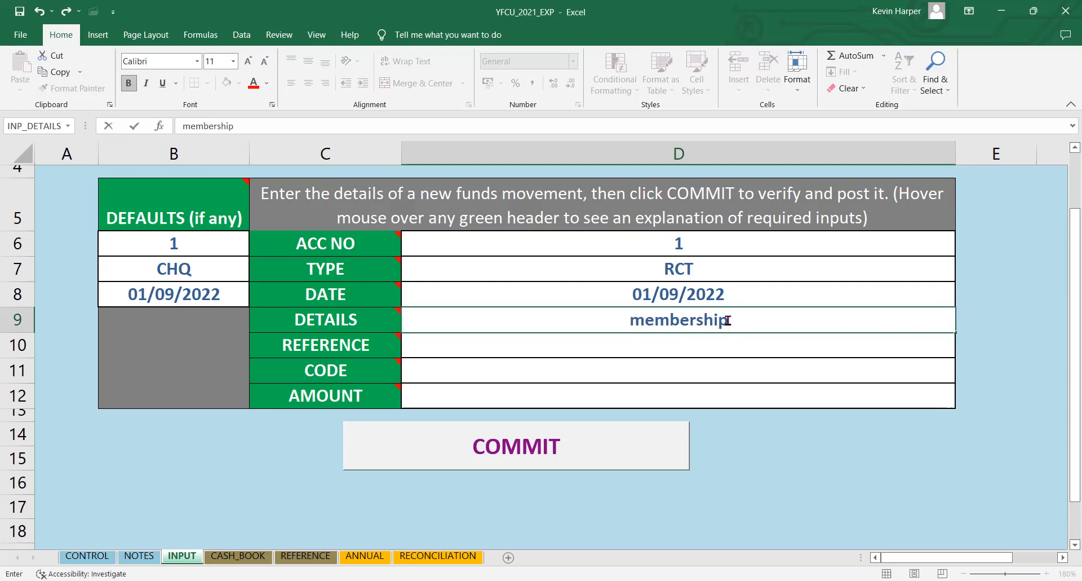
pyautogui.write(' mone')
pyautogui.write('u')
pyautogui.press('BackSpace')
pyautogui.press('BackSpace')
pyautogui.write('ey')
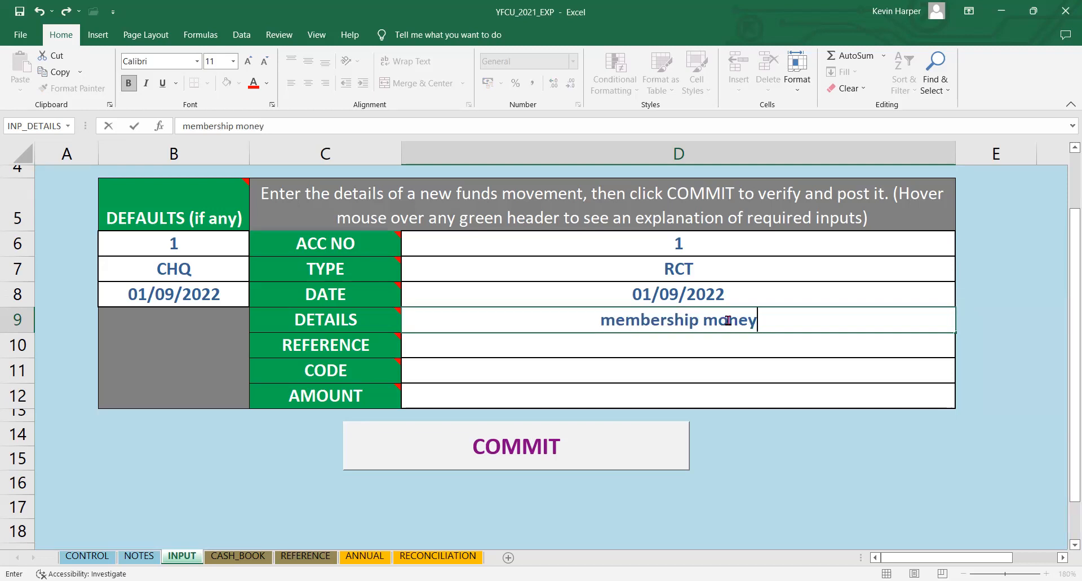
pyautogui.click(765, 347)
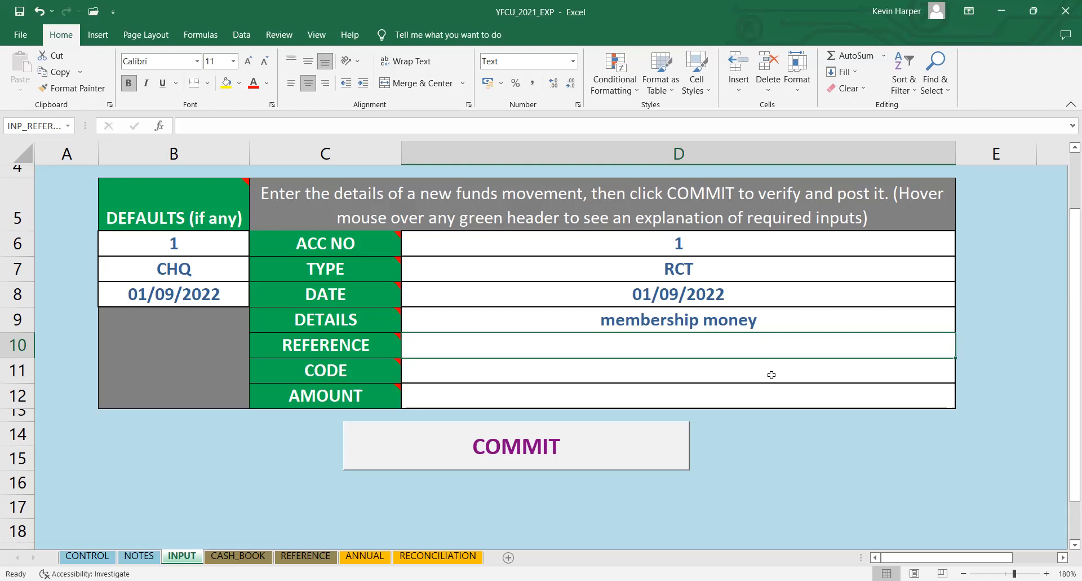
# - Set the receipt's code to 101_1 - INCOME HQ YFCU SUBS, leaving the reference blank
pyautogui.click(771, 374)
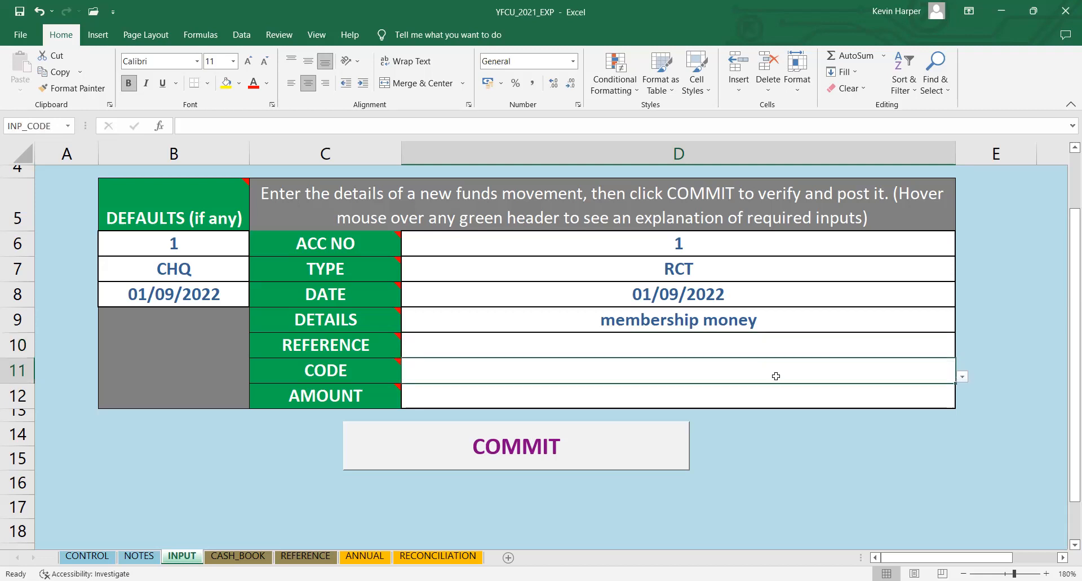
pyautogui.click(963, 376)
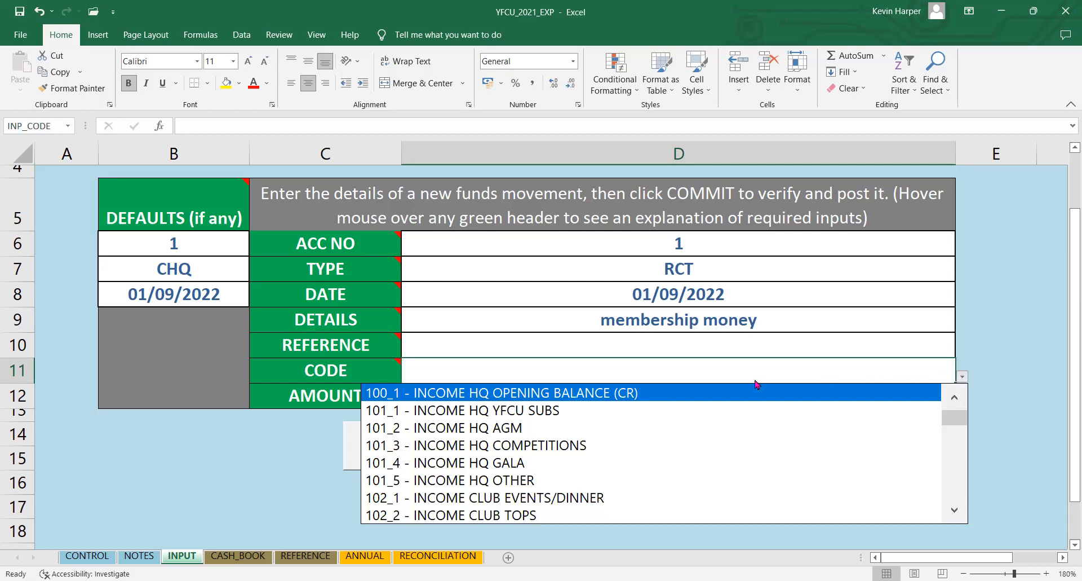
pyautogui.click(487, 413)
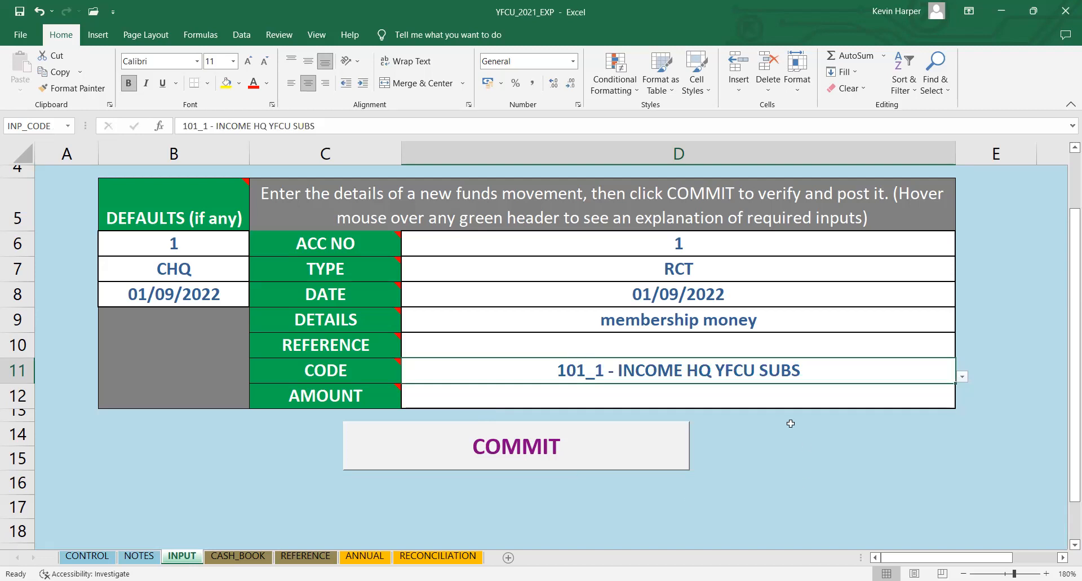
# - Set the receipt's amount to 264 and commit the movement to the cash book
pyautogui.click(770, 393)
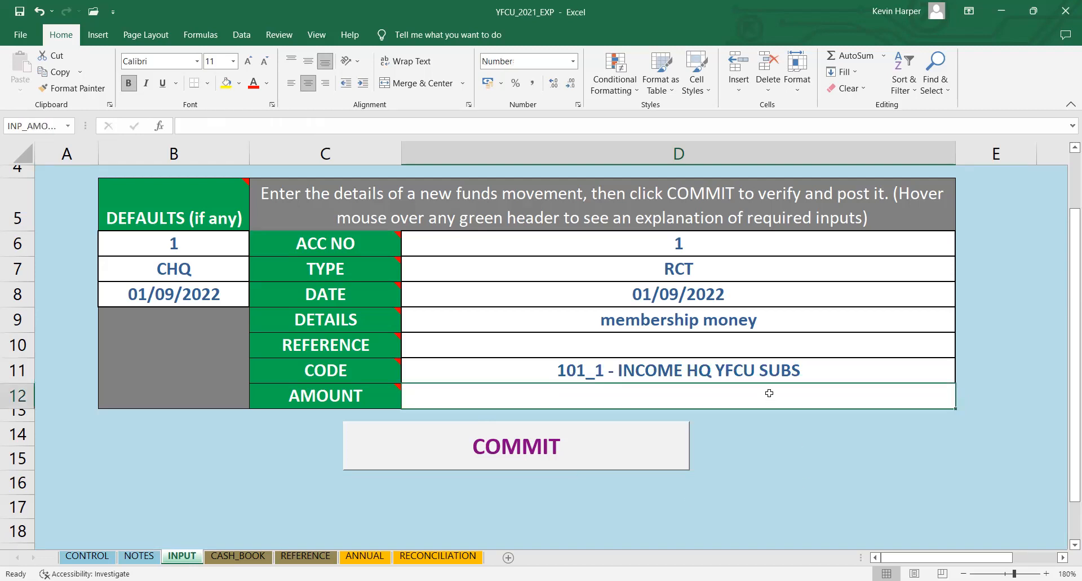
pyautogui.write('264')
pyautogui.click(791, 483)
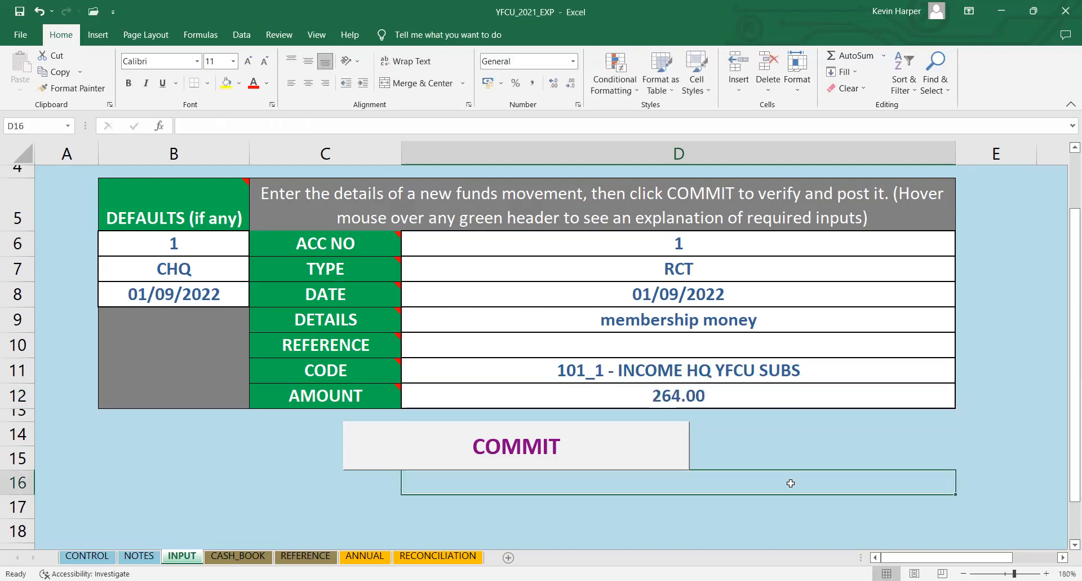
pyautogui.click(508, 445)
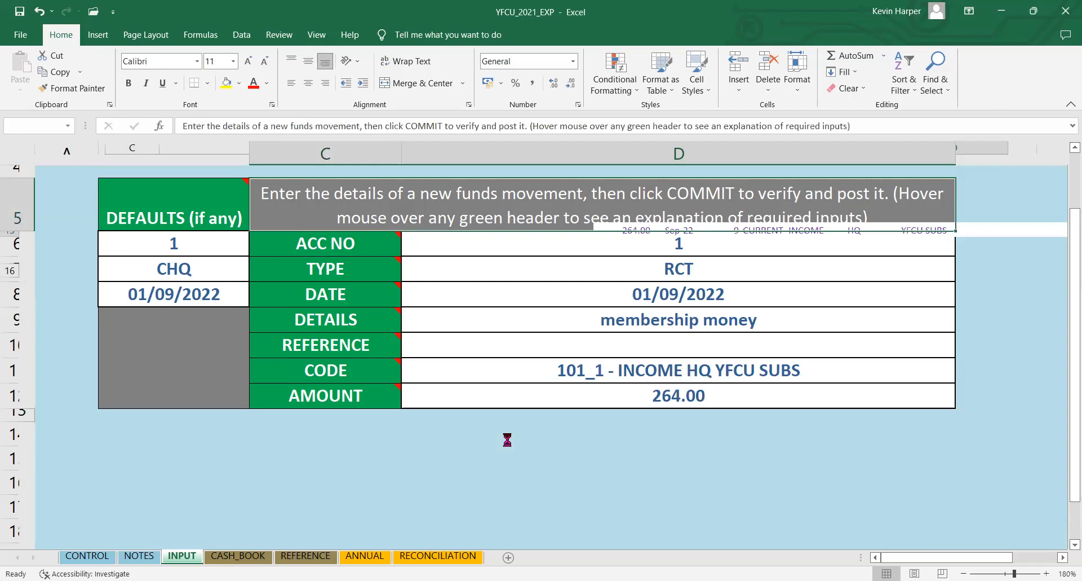
pyautogui.click(585, 346)
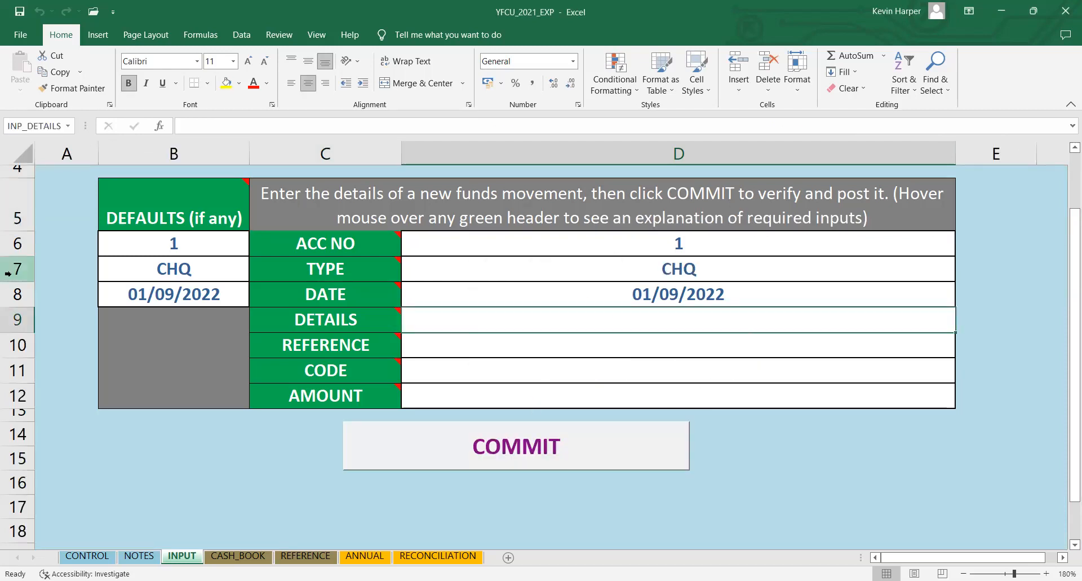
# - Check the posted membership money entry in row 13 of the CASH_BOOK sheet and return to the INPUT sheet
pyautogui.click(223, 555)
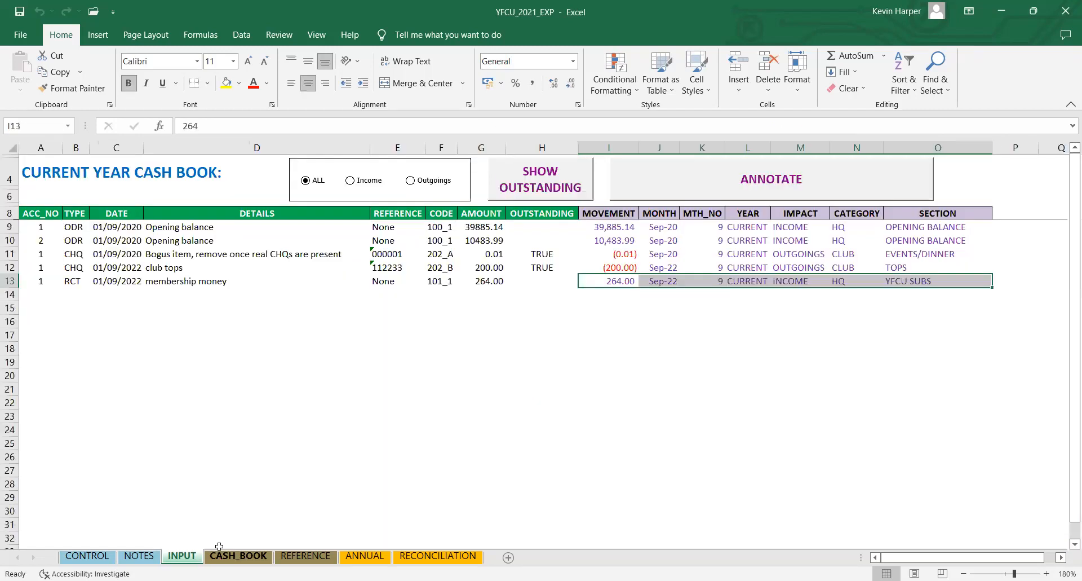
pyautogui.click(8, 281)
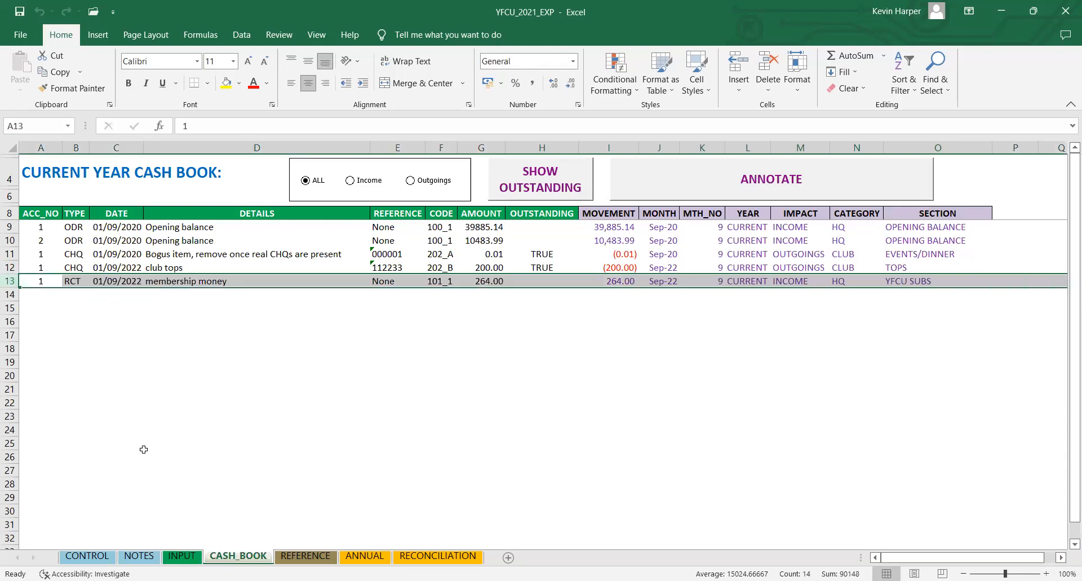
pyautogui.click(182, 556)
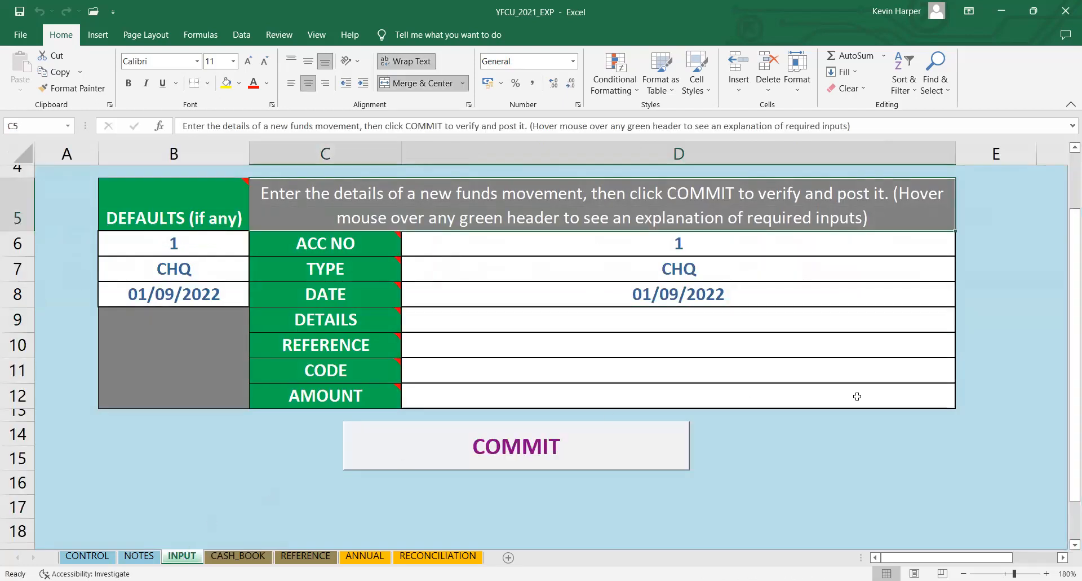